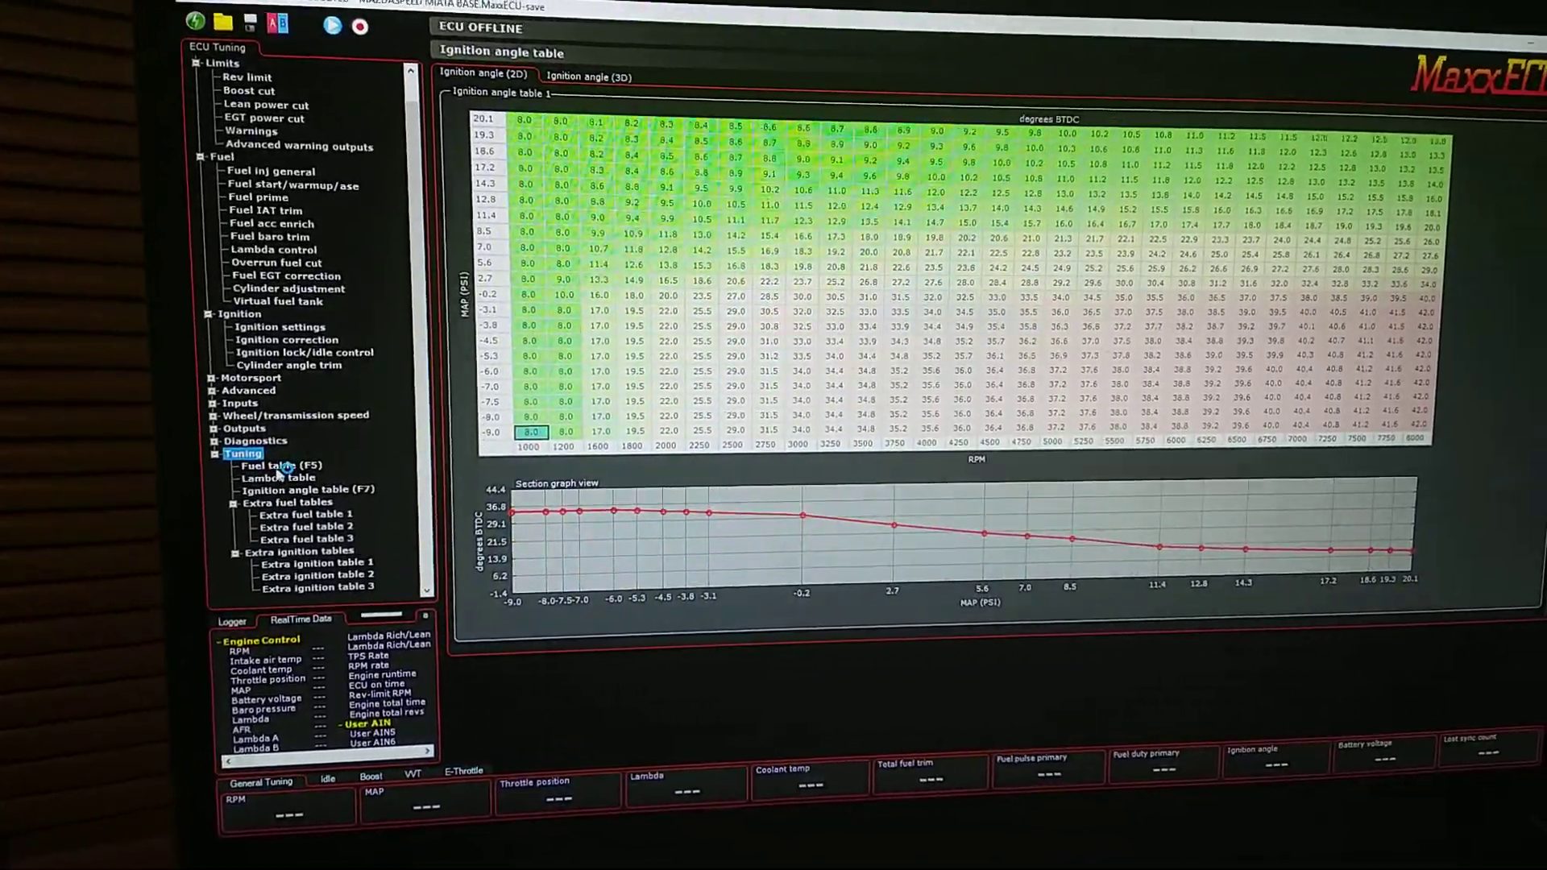
Step: Show the main fuel table (VE map) from the ECU Tuning tree
click(281, 467)
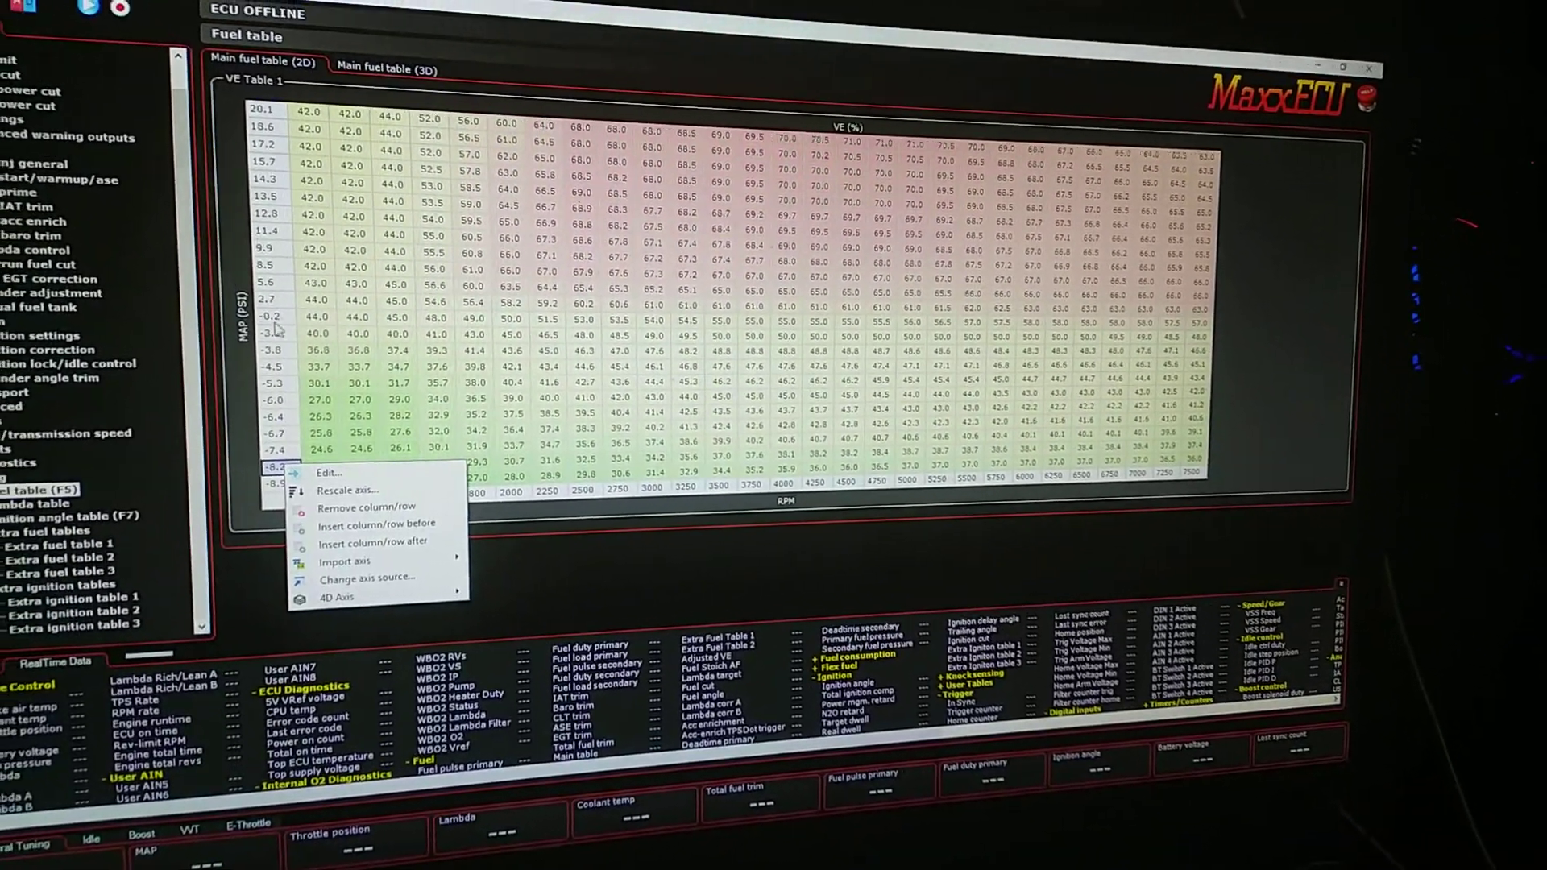
right_click(260, 288)
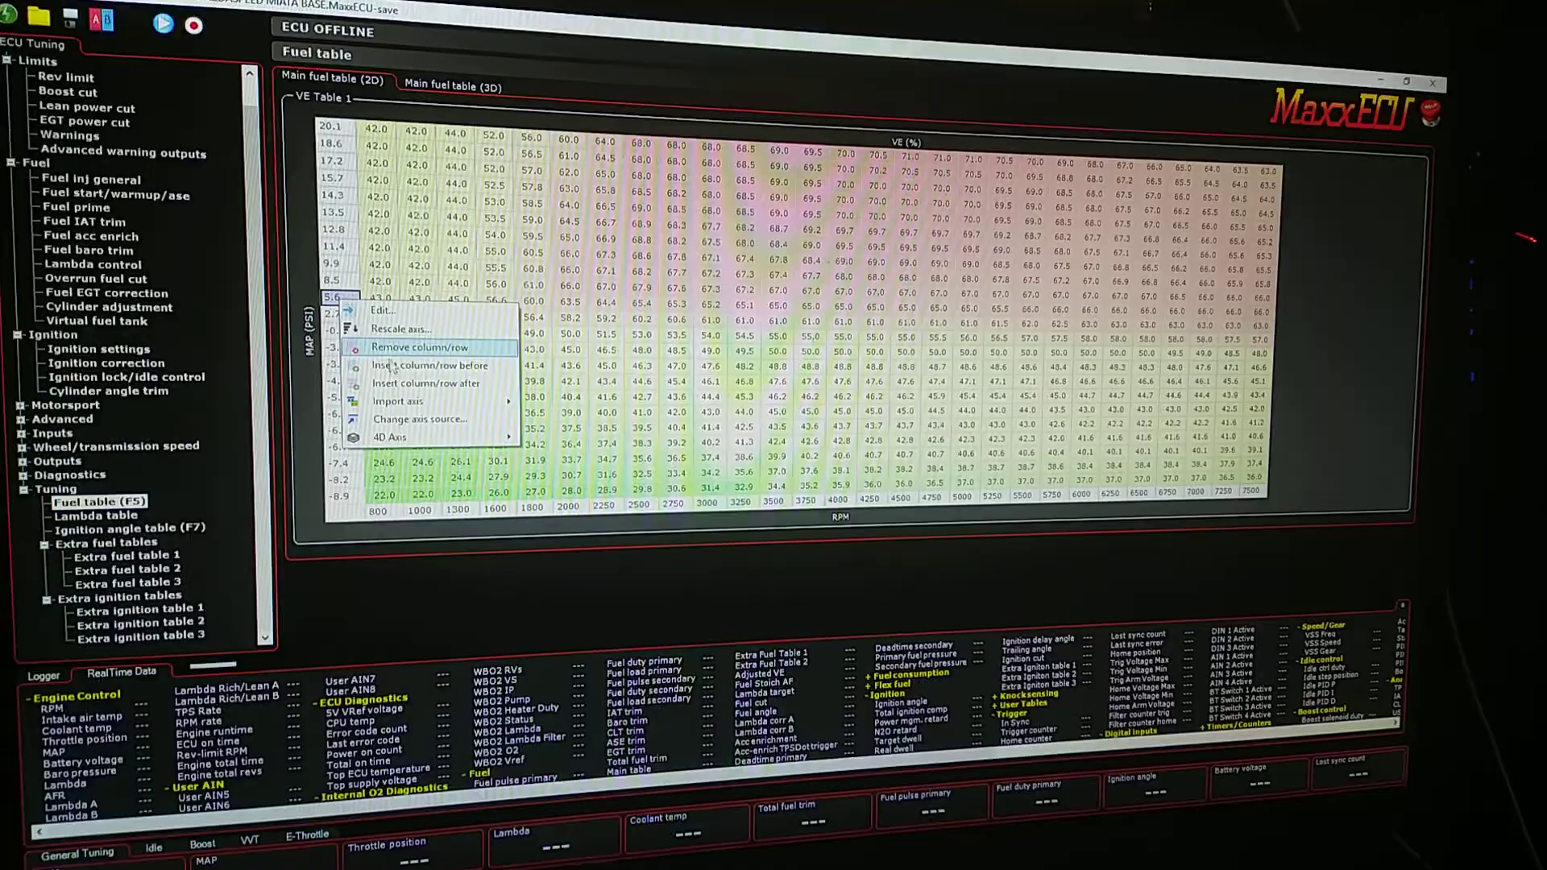
key(Escape)
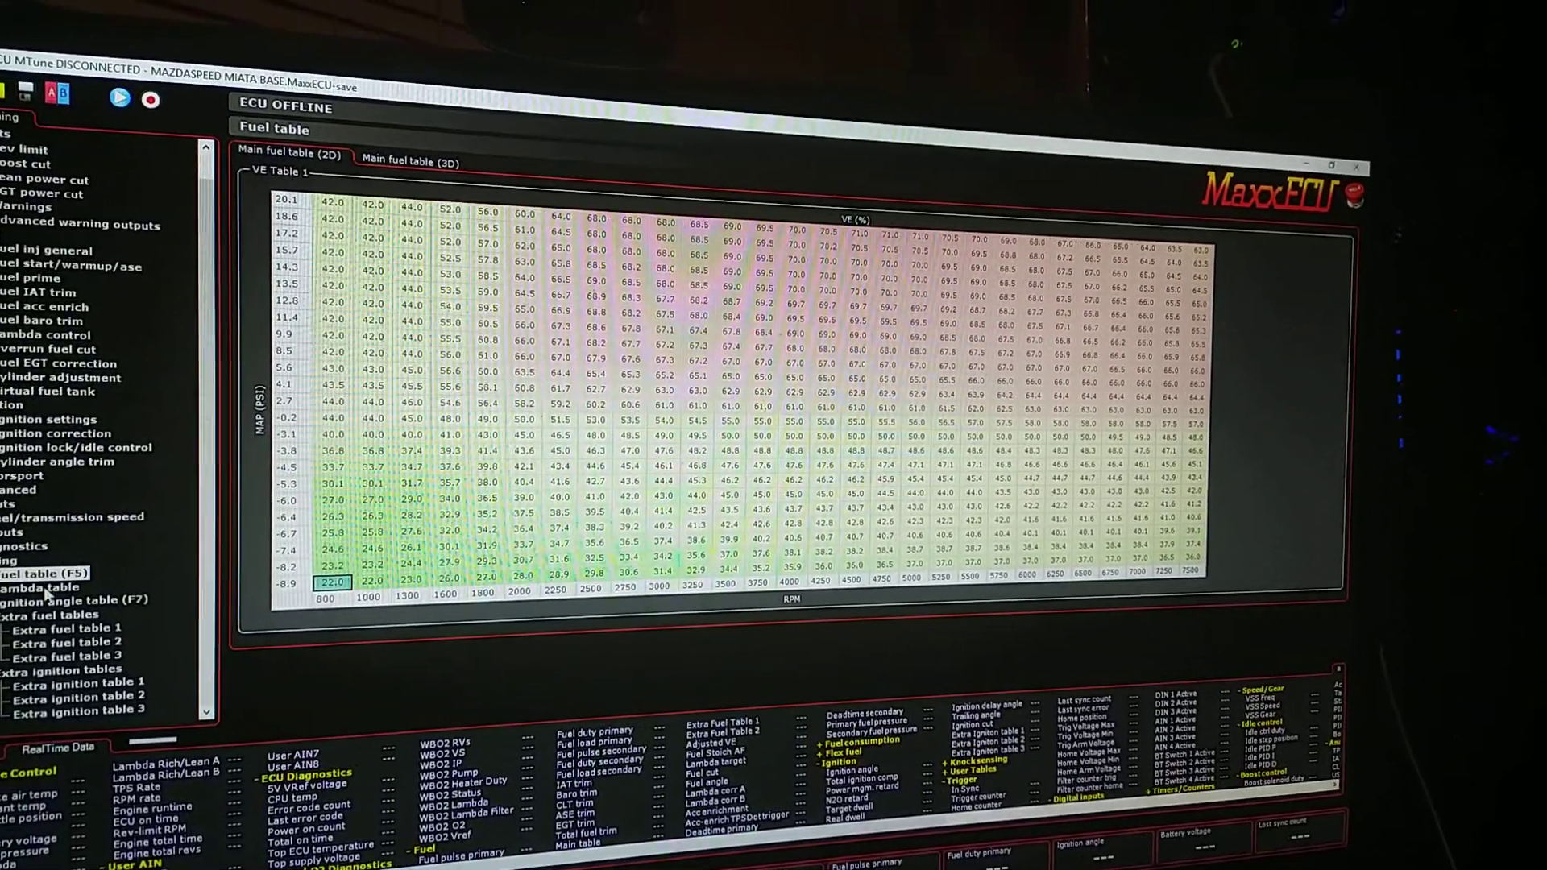
Step: Import the lambda table's MAP axis from the VE table and confirm
click(44, 583)
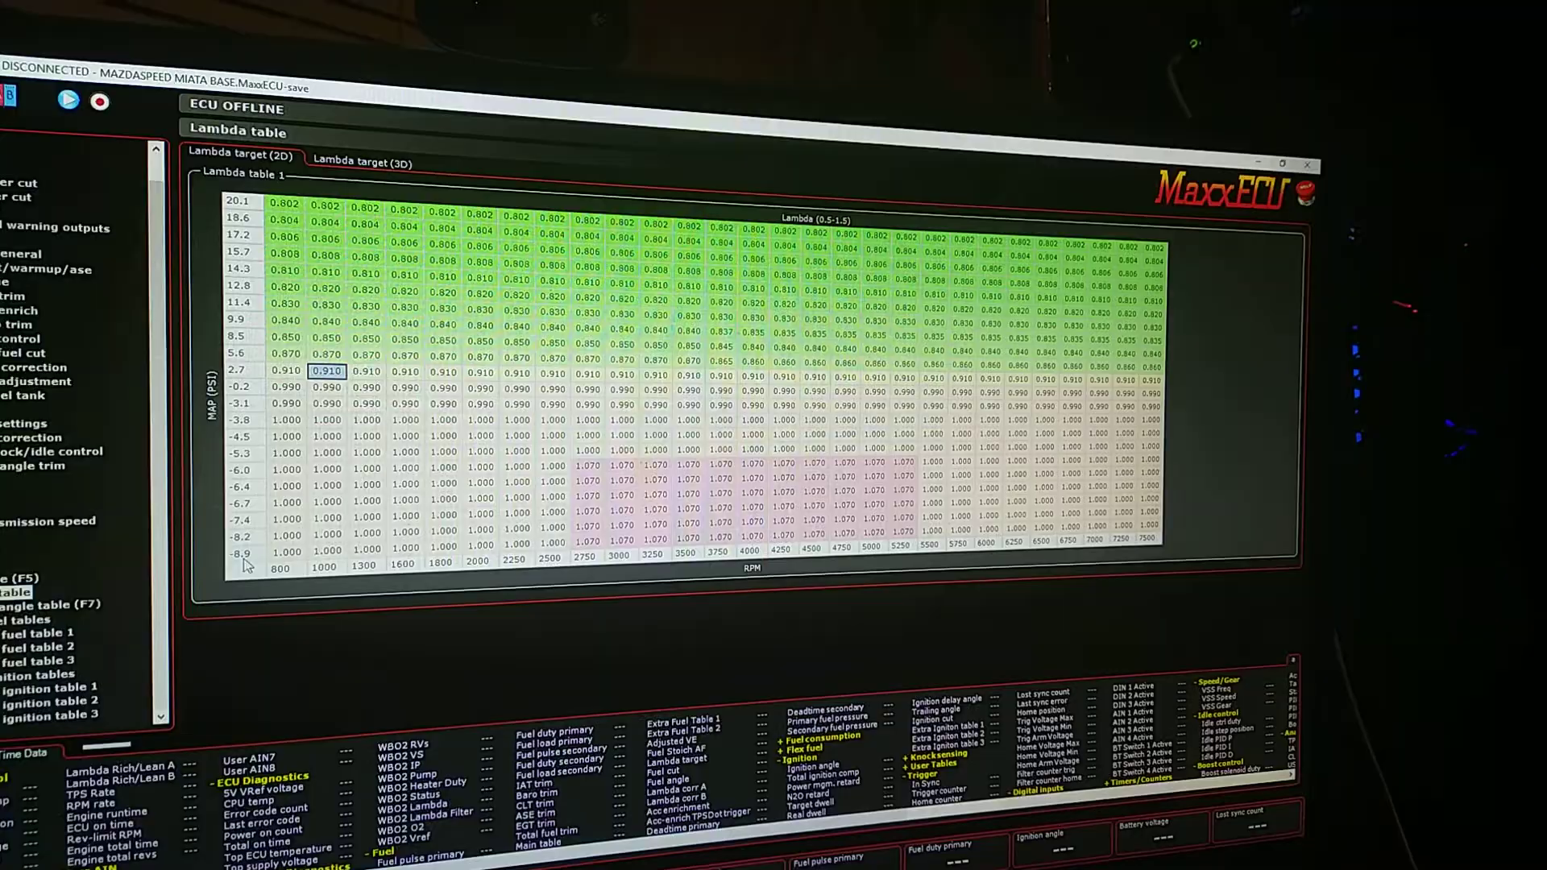
mouse_move(316, 660)
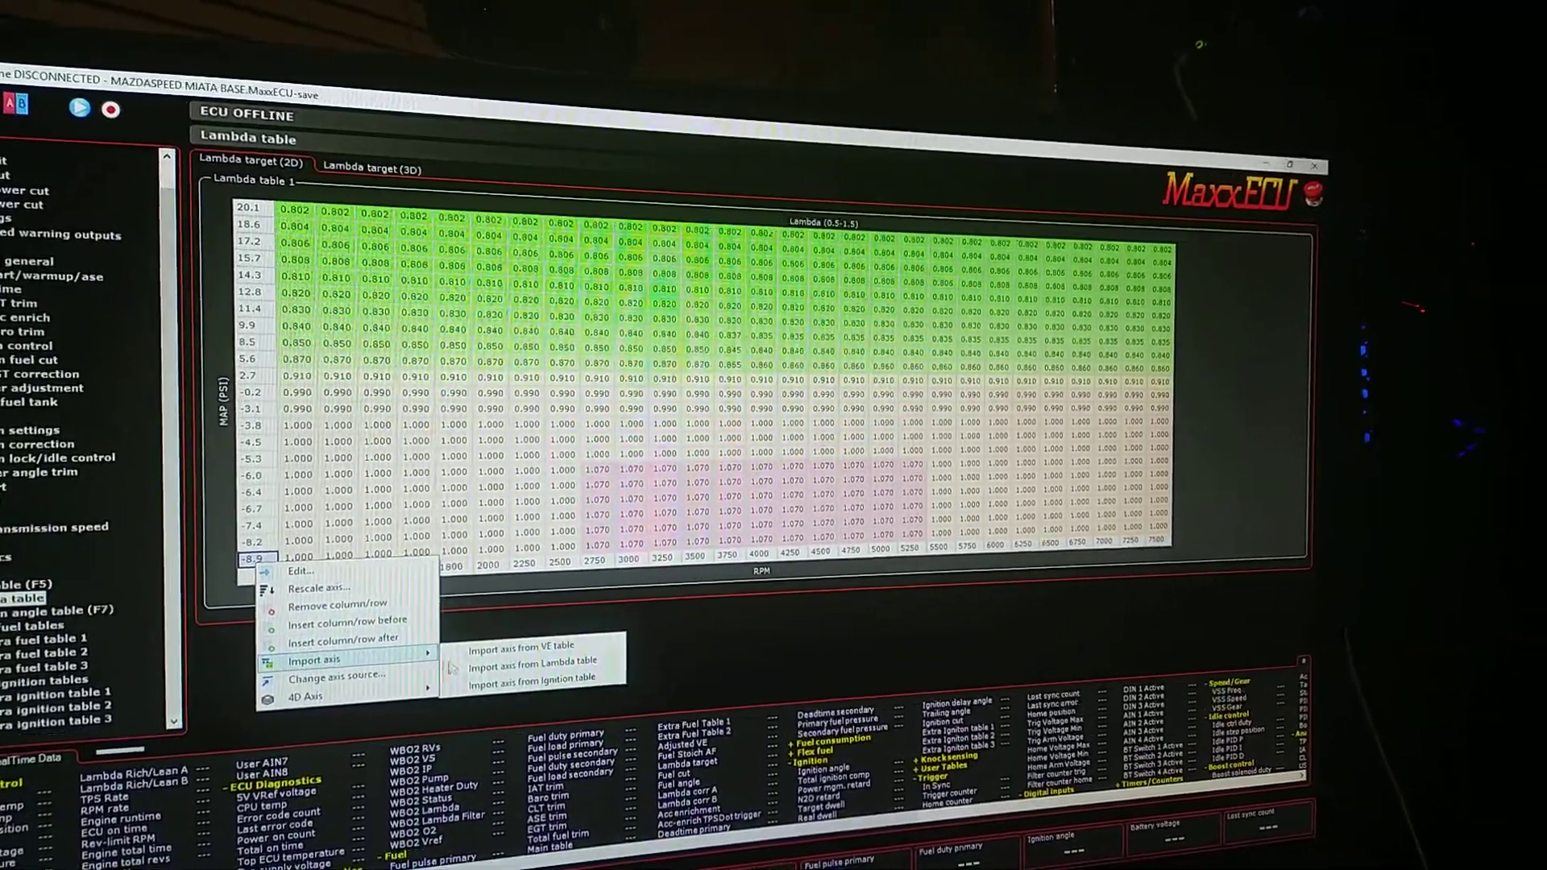
click(471, 651)
click(762, 570)
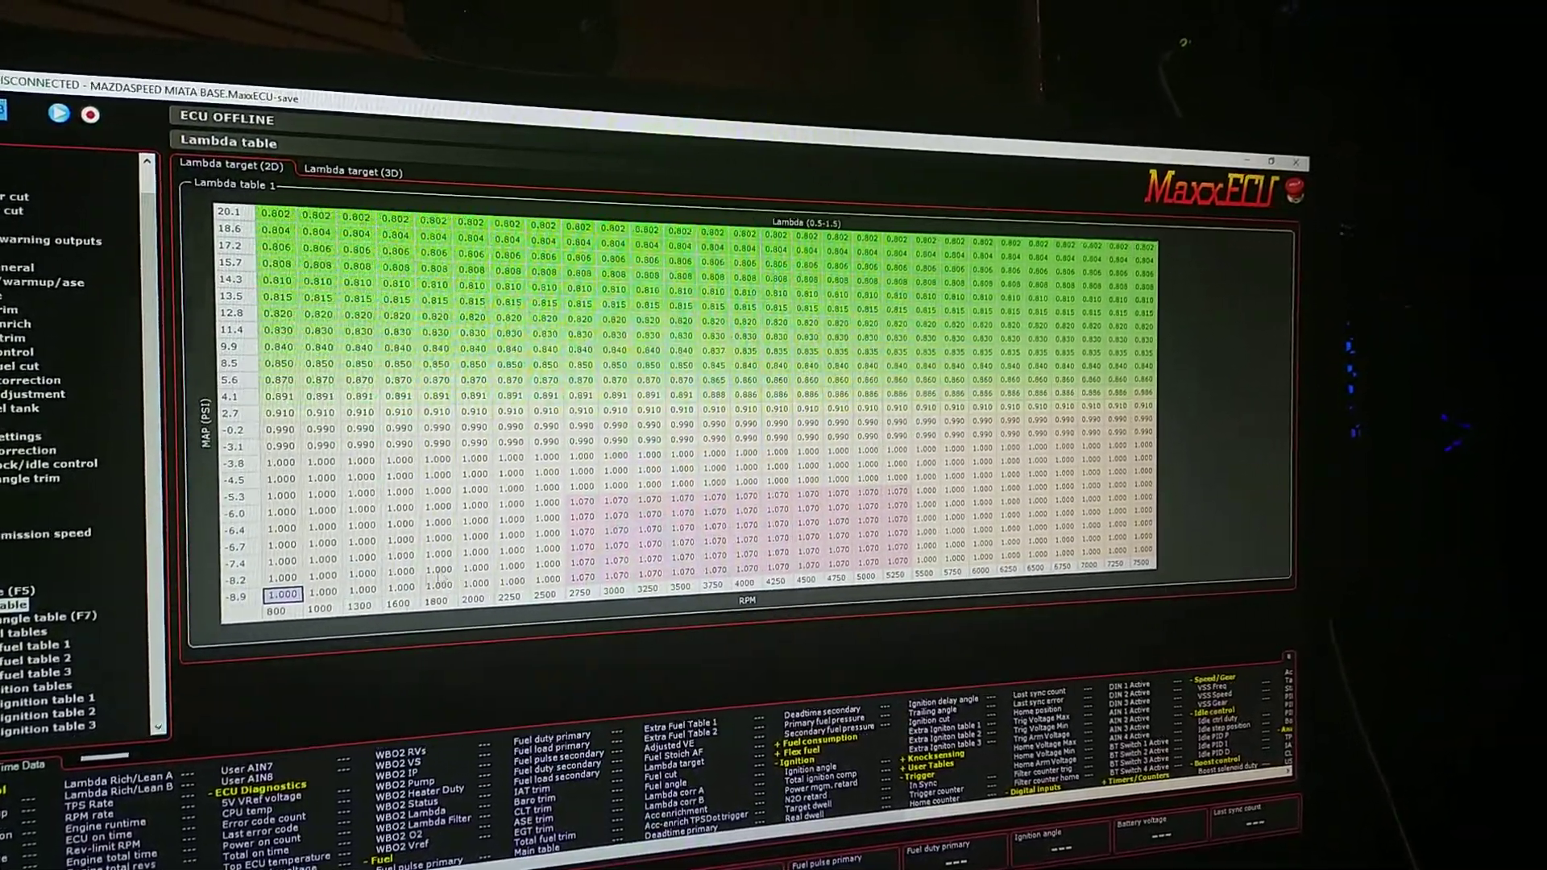
Step: Insert a new column after the selected RPM axis cell in the lambda table
right_click(308, 619)
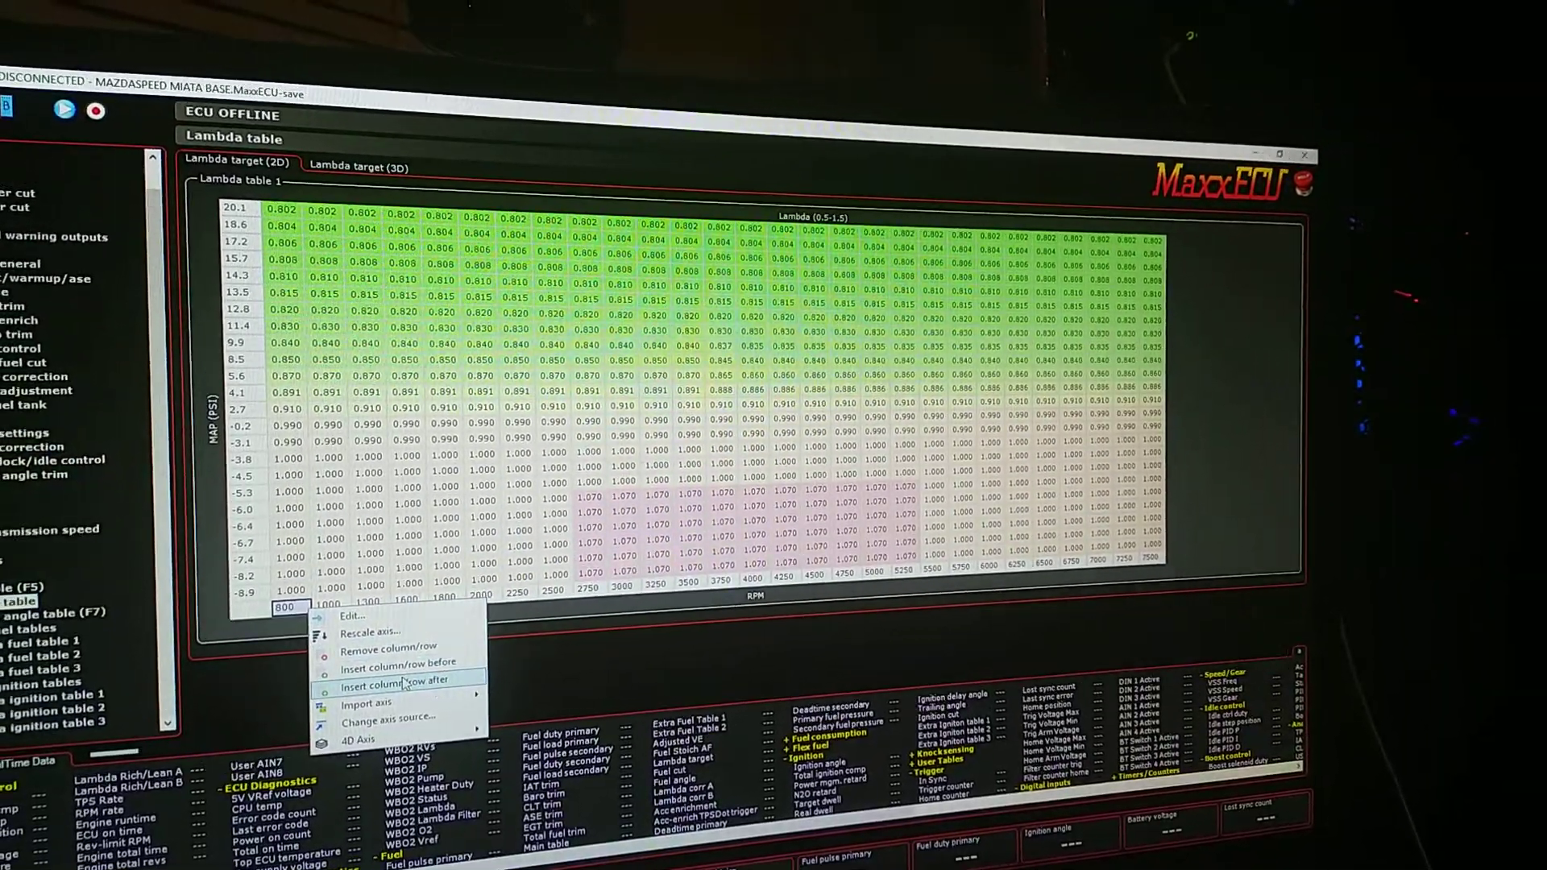
click(398, 683)
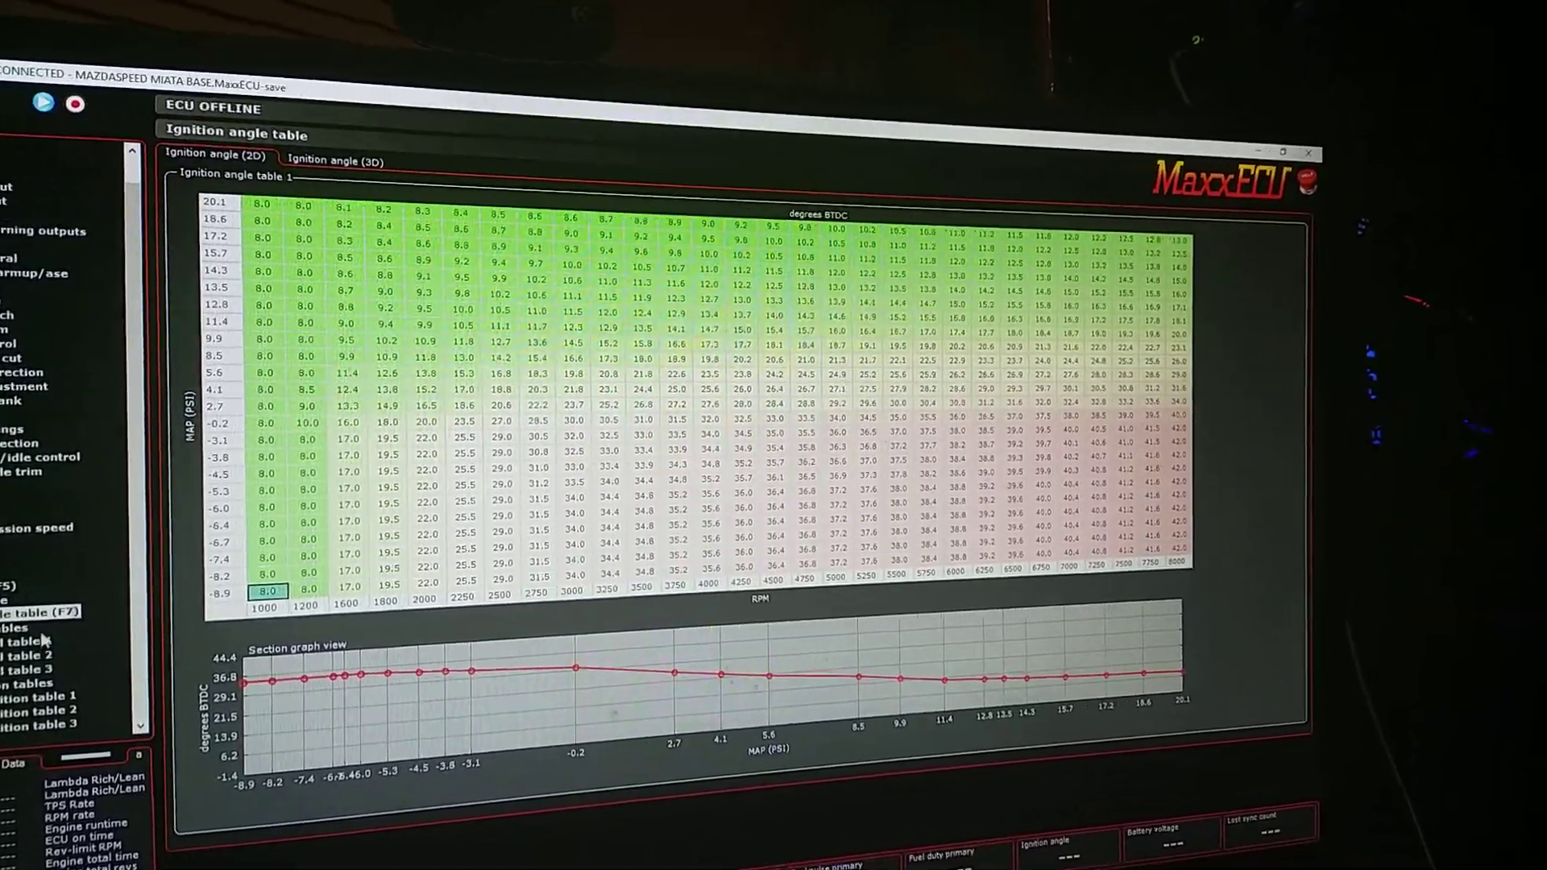
Step: Show Extra fuel table 1 and bring up the coolant temperature axis options
click(48, 656)
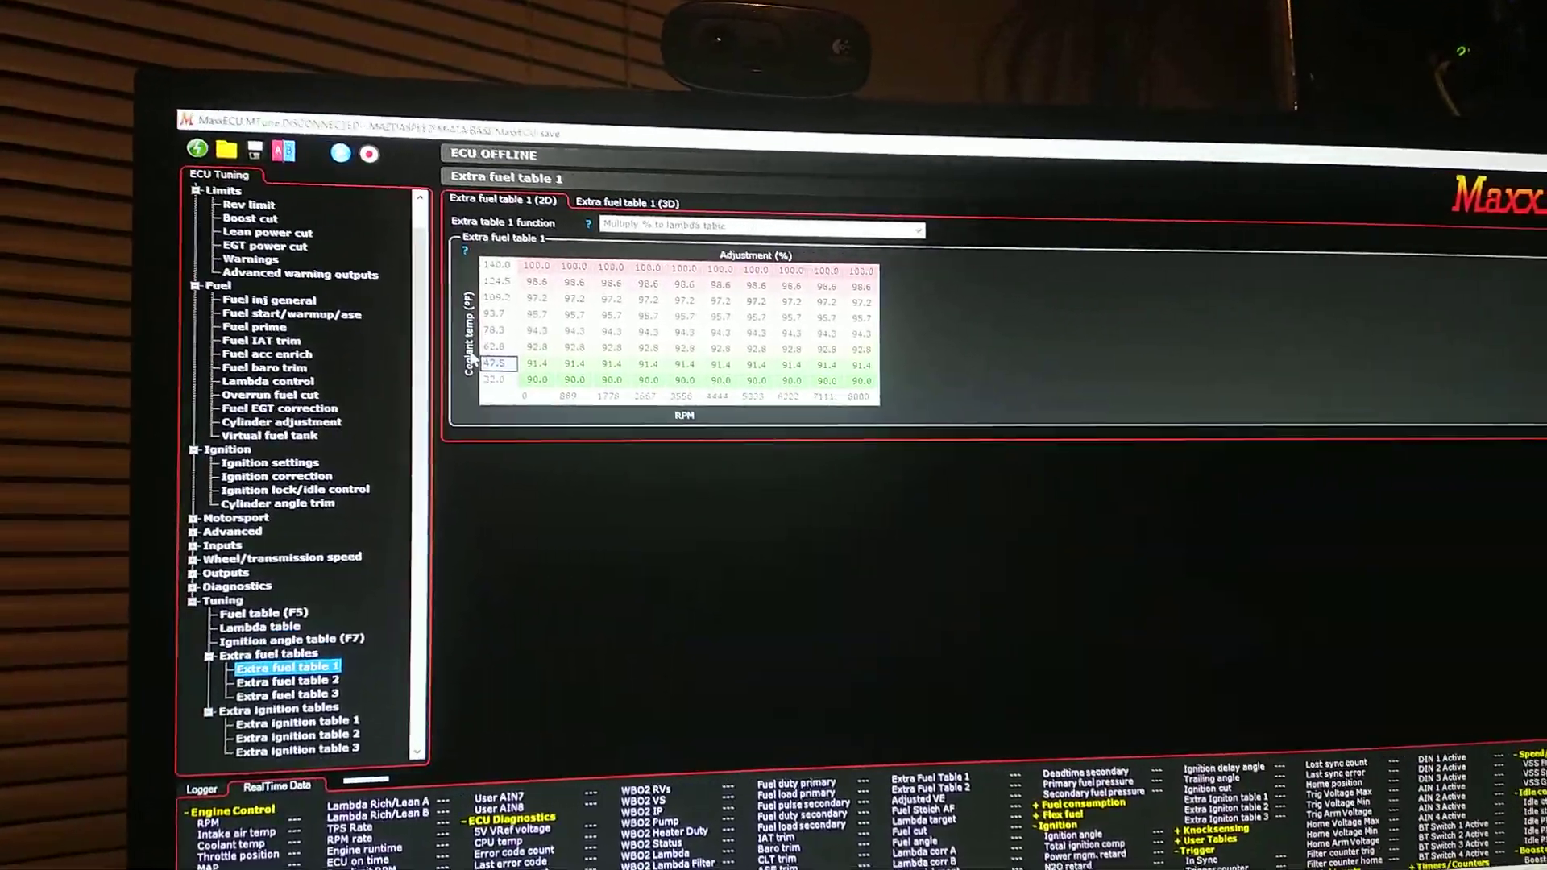
right_click(467, 363)
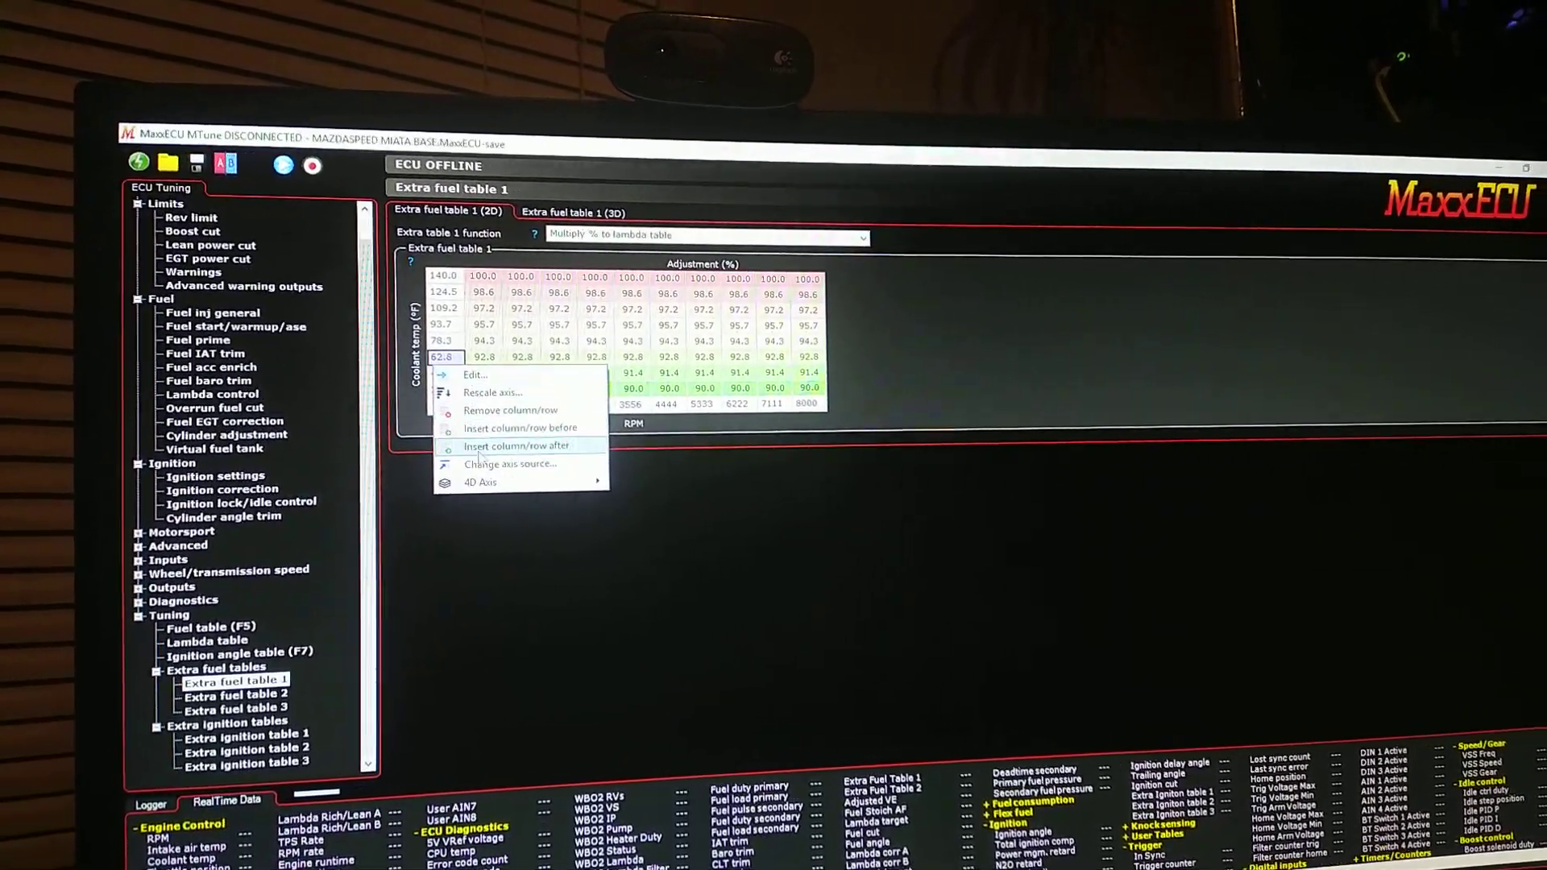
click(511, 458)
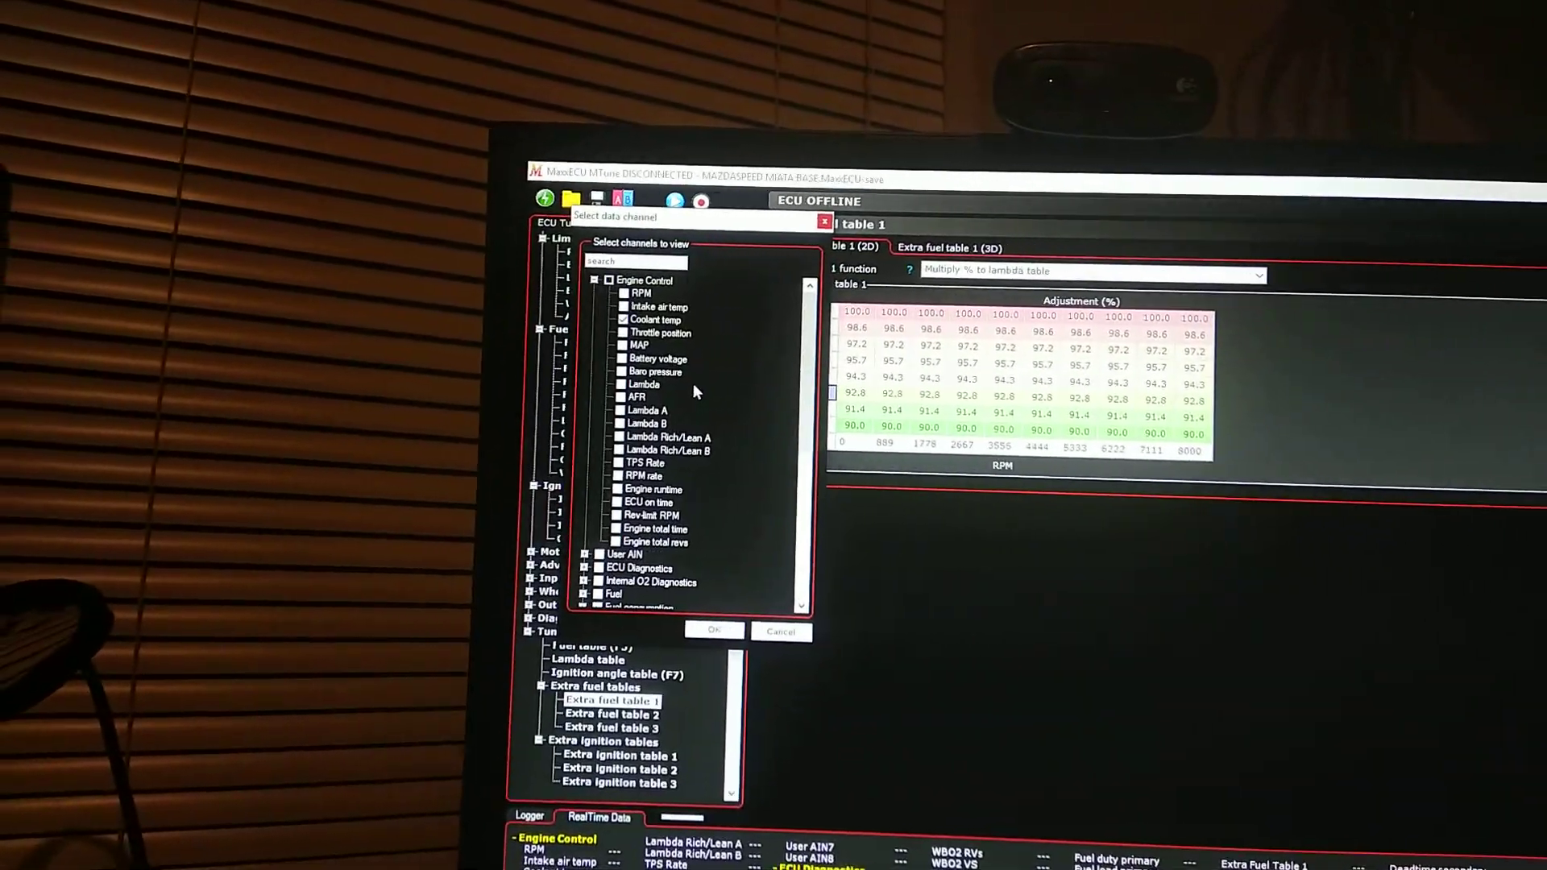
scroll(660, 420, down, 2)
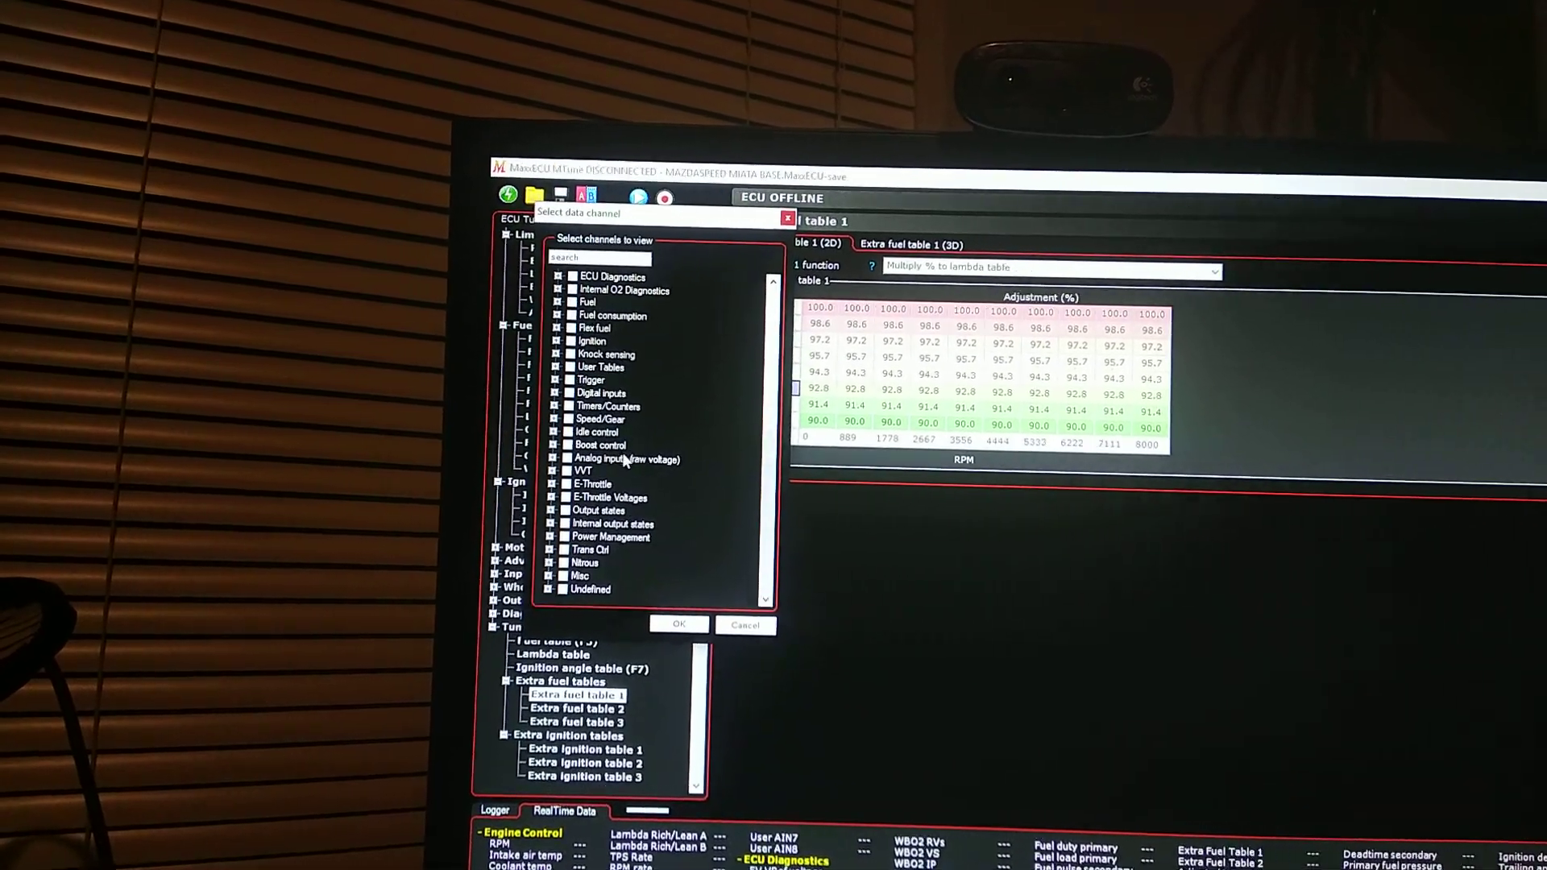
scroll(606, 550, up, 5)
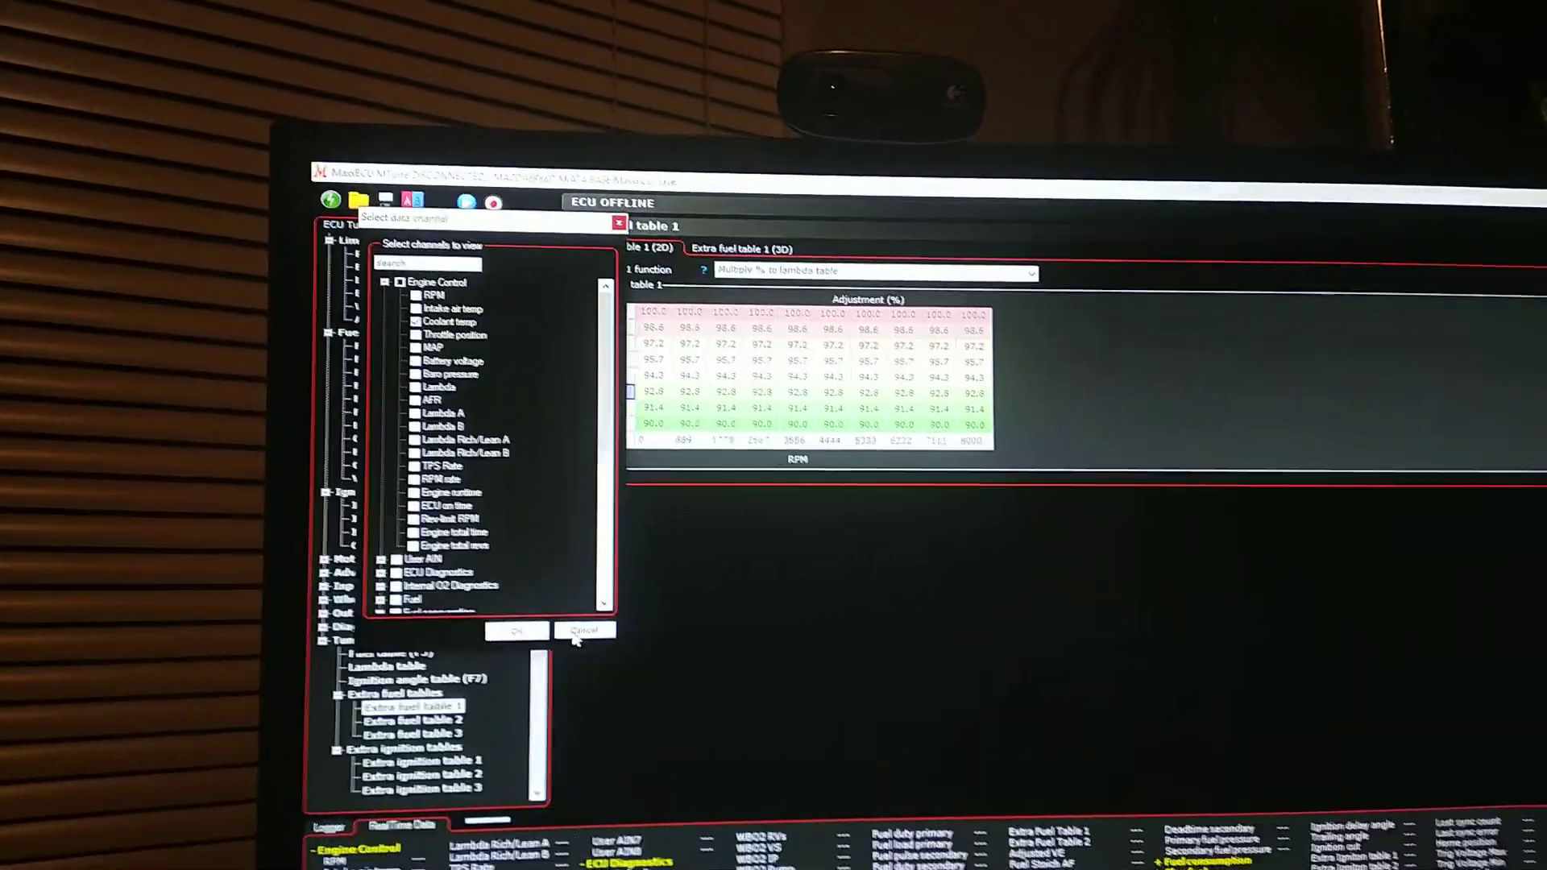
click(611, 657)
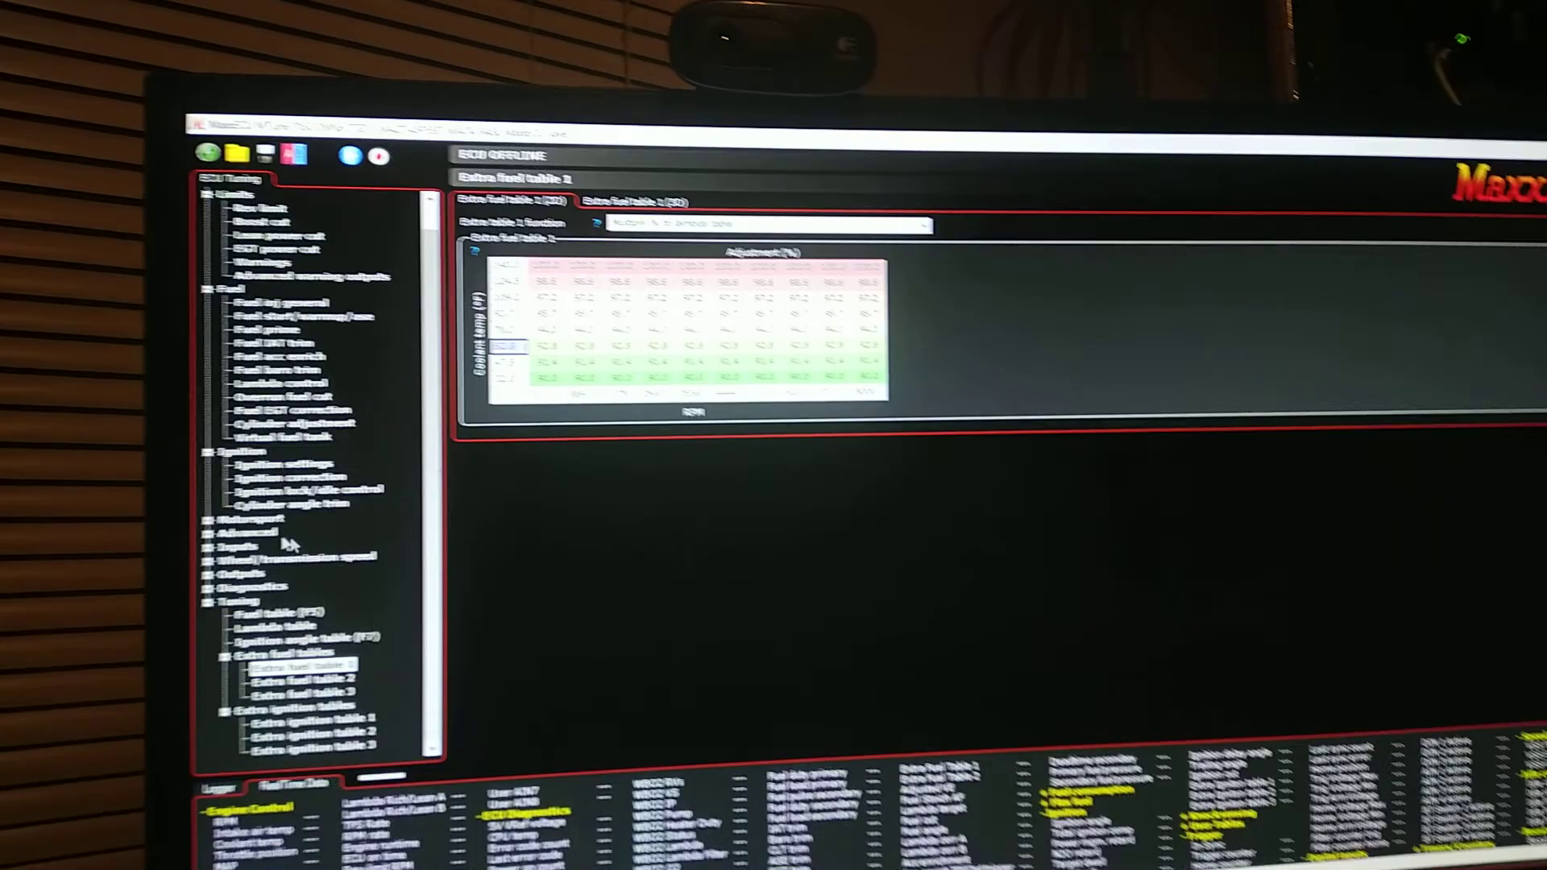